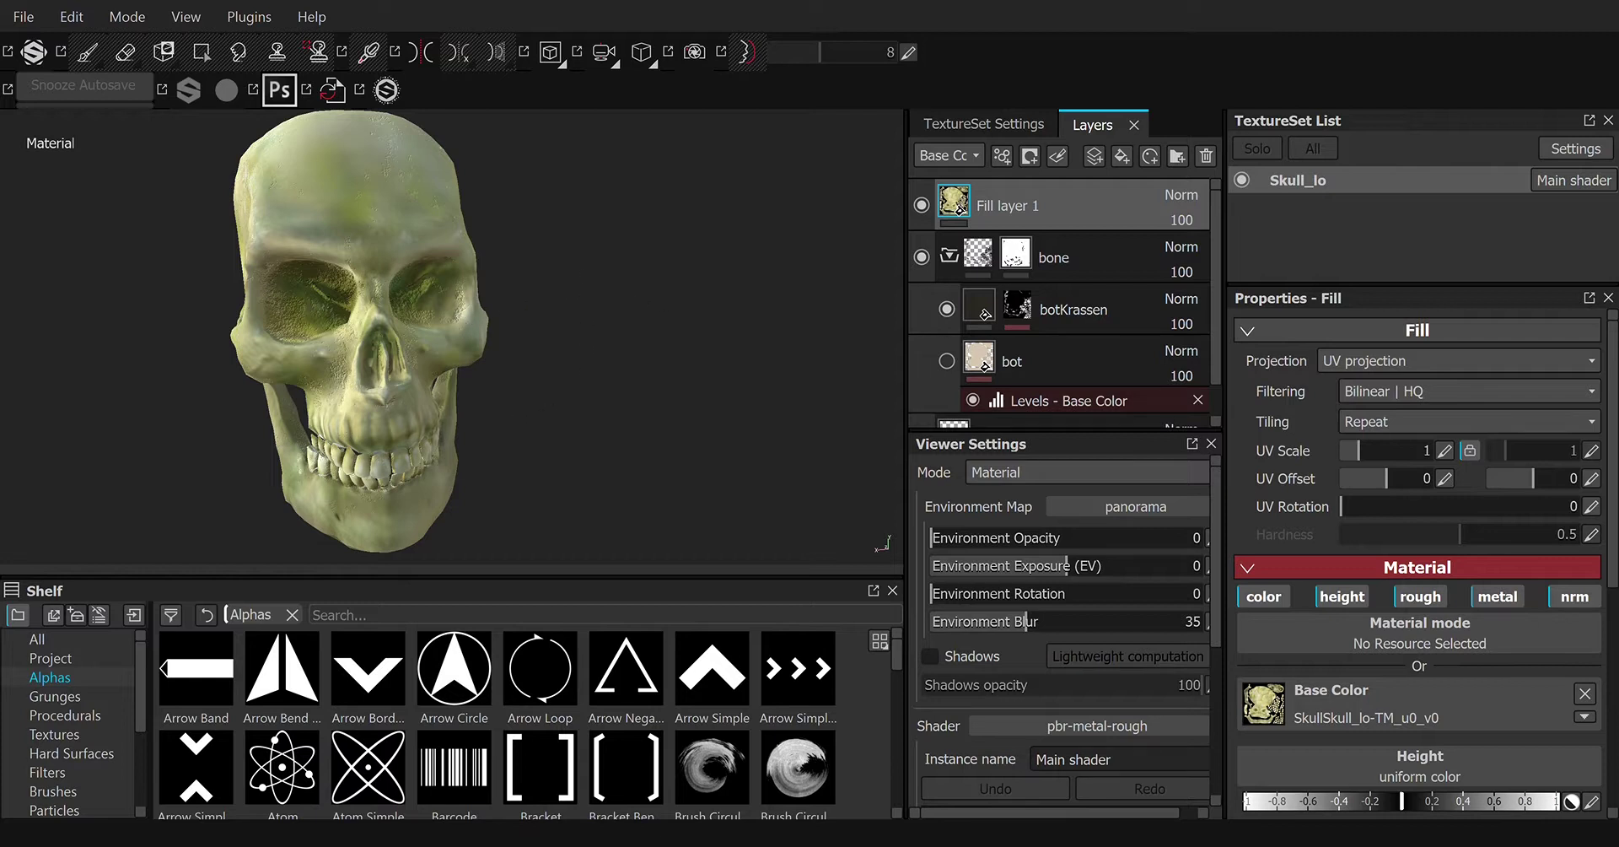
# Orbit the skull to a new angle, pan it left, and zoom in so it appears larger
pyautogui.moveTo(680, 339)
pyautogui.keyDown('alt'); pyautogui.mouseDown()
pyautogui.moveTo(452, 333)
pyautogui.moveTo(580, 347)
pyautogui.moveTo(473, 347)
pyautogui.moveTo(697, 354)
pyautogui.moveTo(604, 342)
pyautogui.mouseUp(); pyautogui.keyUp('alt')
pyautogui.keyDown('alt'); pyautogui.moveTo(604, 341); pyautogui.dragTo(517, 340, button='middle'); pyautogui.keyUp('alt')
pyautogui.moveTo(517, 340)
pyautogui.keyDown('alt'); pyautogui.mouseDown(button='right')
pyautogui.moveTo(690, 362)
pyautogui.moveTo(473, 350)
pyautogui.moveTo(762, 390)
pyautogui.moveTo(488, 351)
pyautogui.mouseUp(button='right'); pyautogui.keyUp('alt')
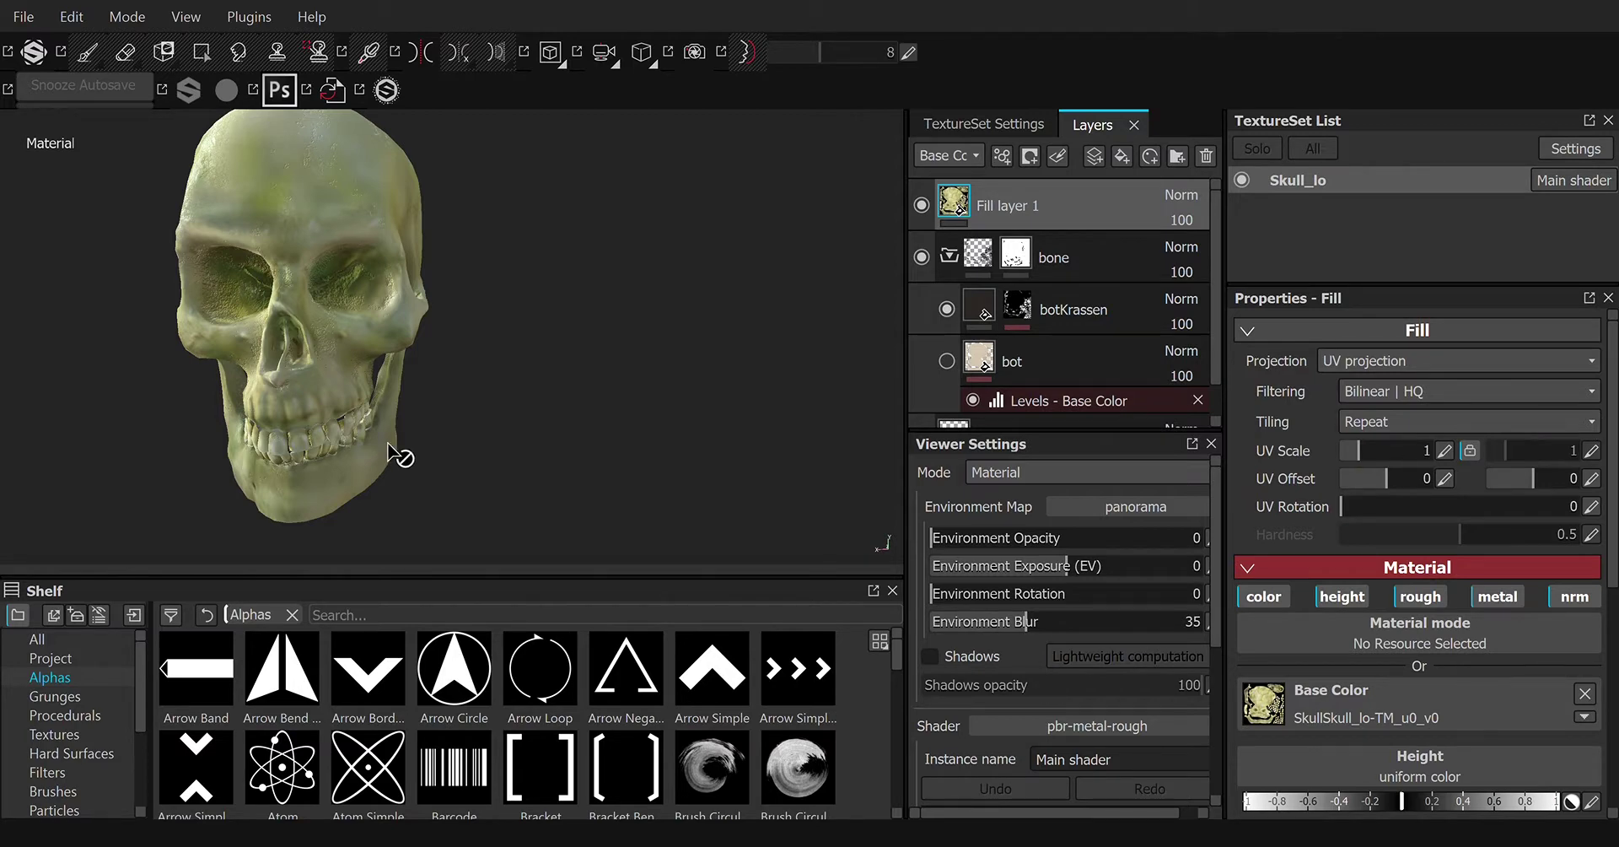
# Rotate and shift the skull in view, then turn it toward a more frontal angle
pyautogui.moveTo(502, 460)
pyautogui.keyDown('alt'); pyautogui.mouseDown()
pyautogui.moveTo(302, 433)
pyautogui.moveTo(608, 506)
pyautogui.moveTo(481, 448)
pyautogui.moveTo(542, 426)
pyautogui.moveTo(428, 421)
pyautogui.moveTo(802, 448)
pyautogui.moveTo(530, 415)
pyautogui.moveTo(404, 441)
pyautogui.moveTo(574, 437)
pyautogui.moveTo(484, 426)
pyautogui.moveTo(523, 422)
pyautogui.mouseUp(); pyautogui.keyUp('alt')
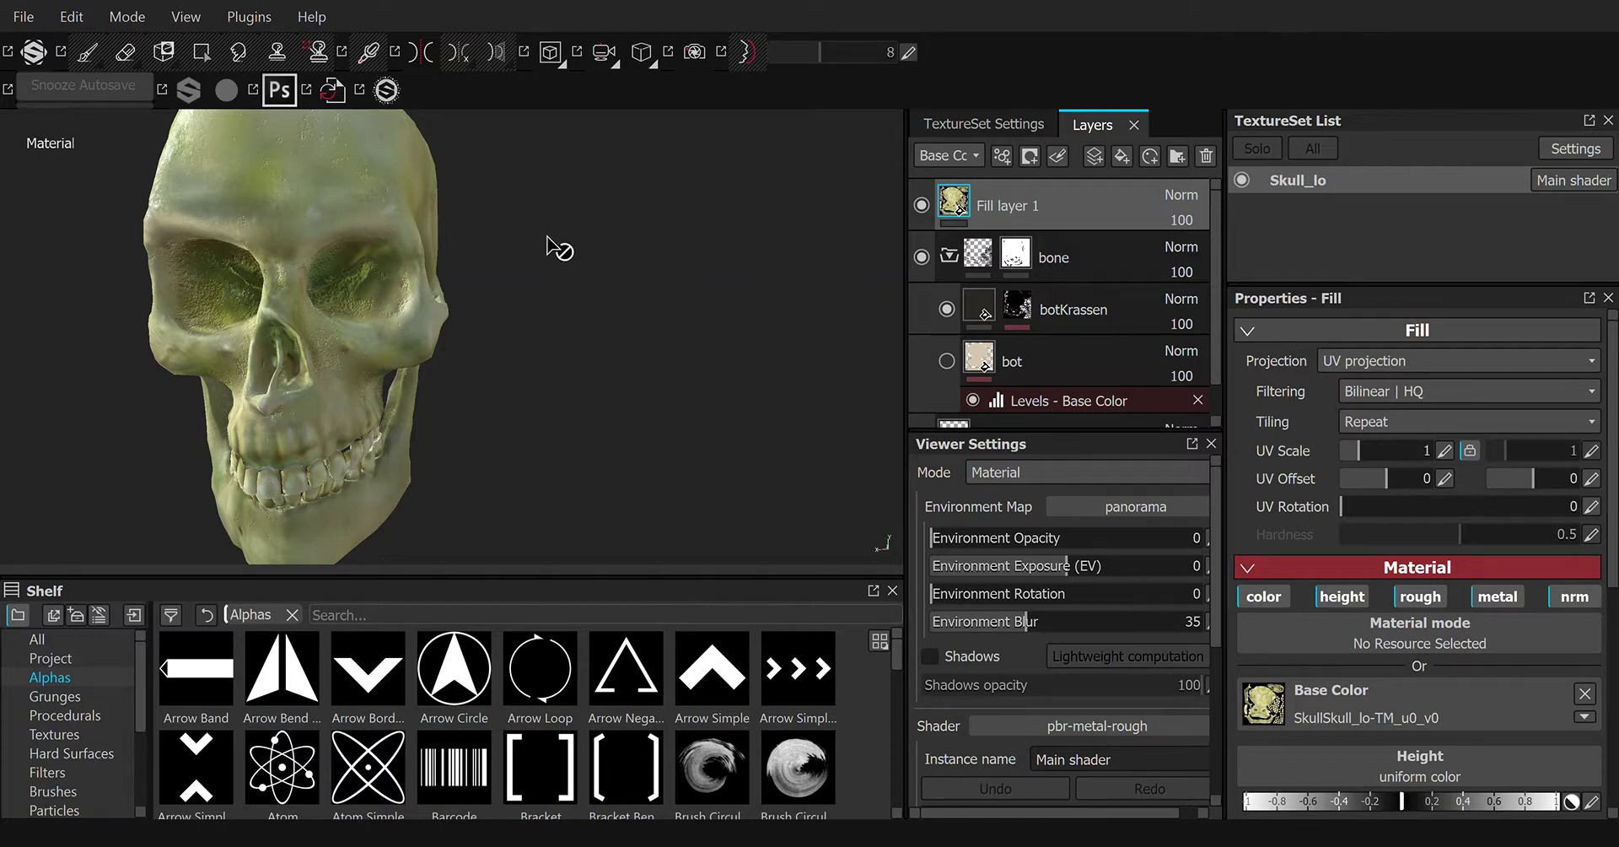
pyautogui.moveTo(520, 274)
pyautogui.keyDown('alt'); pyautogui.mouseDown()
pyautogui.moveTo(607, 278)
pyautogui.moveTo(433, 289)
pyautogui.moveTo(621, 293)
pyautogui.moveTo(426, 302)
pyautogui.moveTo(589, 282)
pyautogui.moveTo(539, 289)
pyautogui.moveTo(538, 275)
pyautogui.mouseUp(); pyautogui.keyUp('alt')
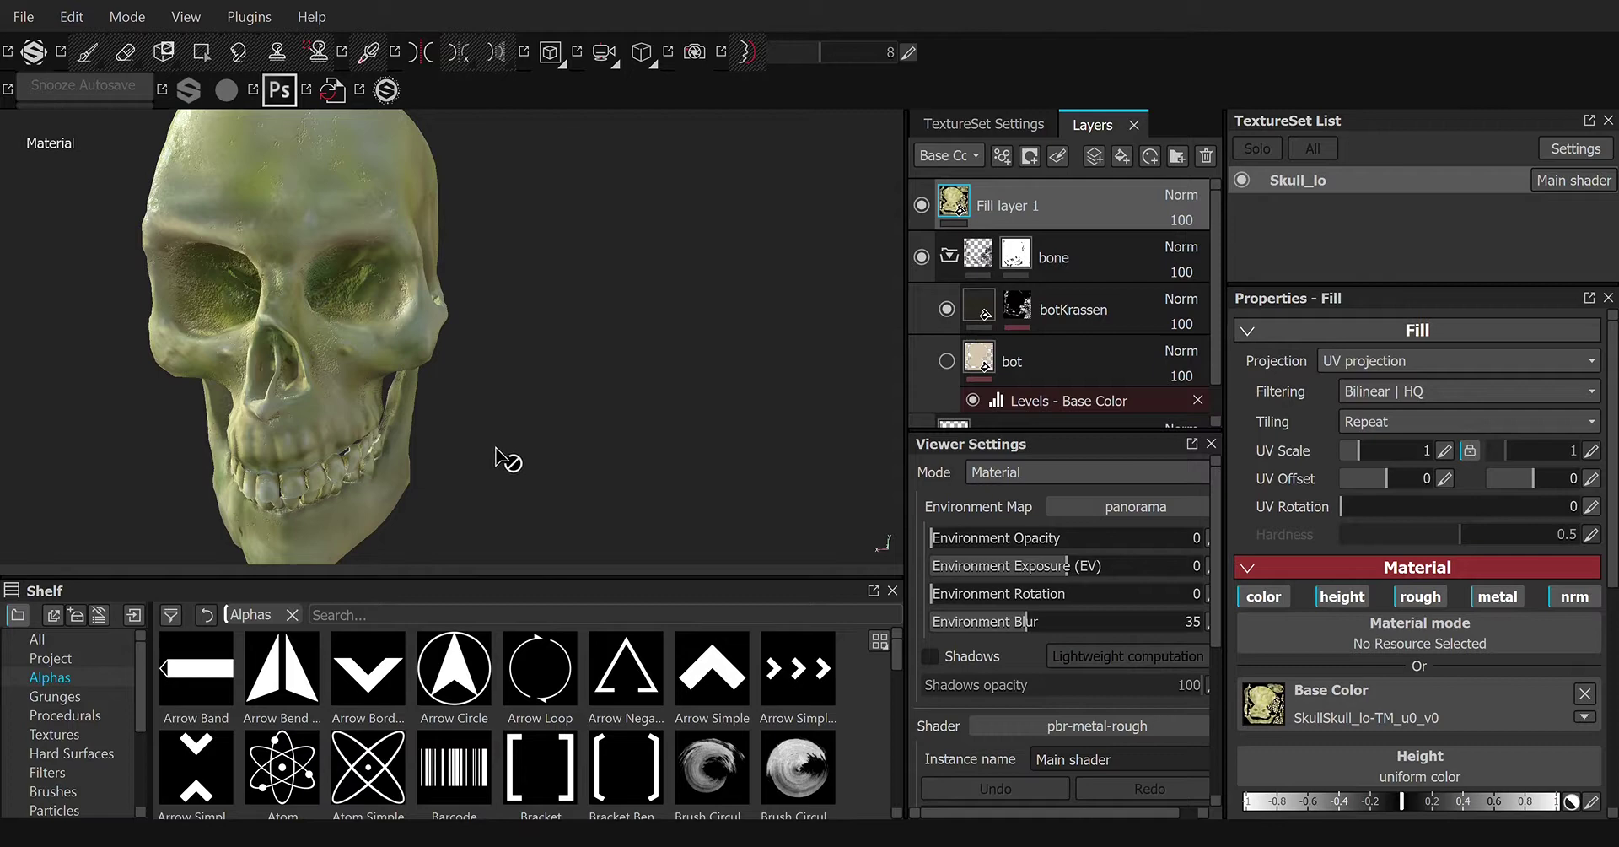
# Orbit the skull round until its face points toward the camera
pyautogui.moveTo(498, 462)
pyautogui.keyDown('alt'); pyautogui.mouseDown()
pyautogui.moveTo(607, 481)
pyautogui.moveTo(495, 469)
pyautogui.moveTo(593, 443)
pyautogui.moveTo(528, 481)
pyautogui.moveTo(553, 459)
pyautogui.moveTo(454, 455)
pyautogui.moveTo(473, 485)
pyautogui.moveTo(567, 474)
pyautogui.mouseUp(); pyautogui.keyUp('alt')
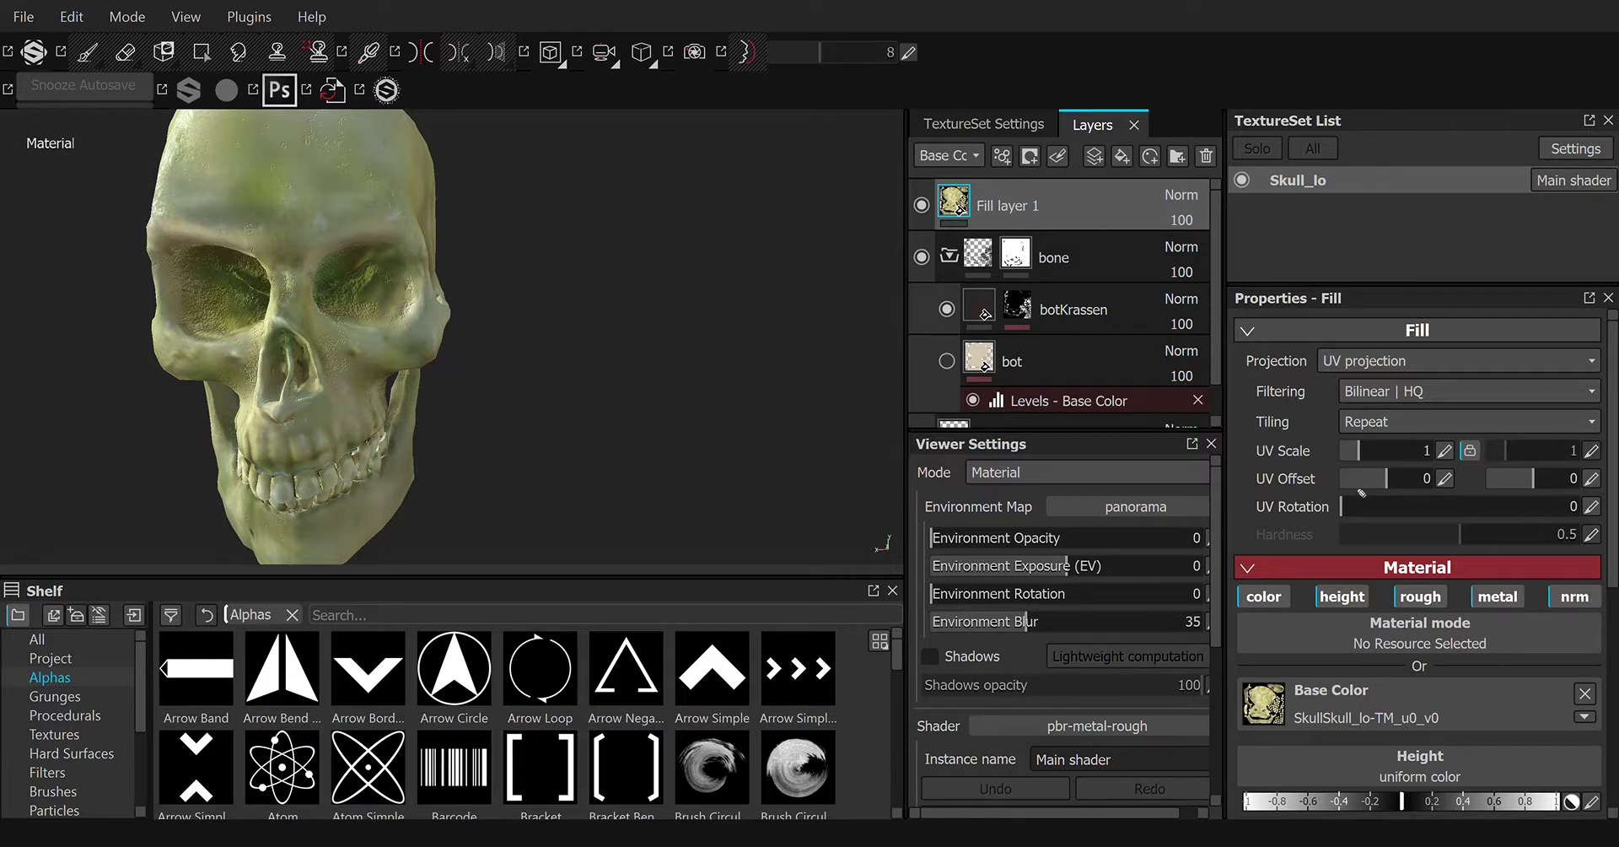
# Try painting on the skull with Fill layer 1 selected, triggering the fill-layers-not-paintable warning
pyautogui.click(522, 435)
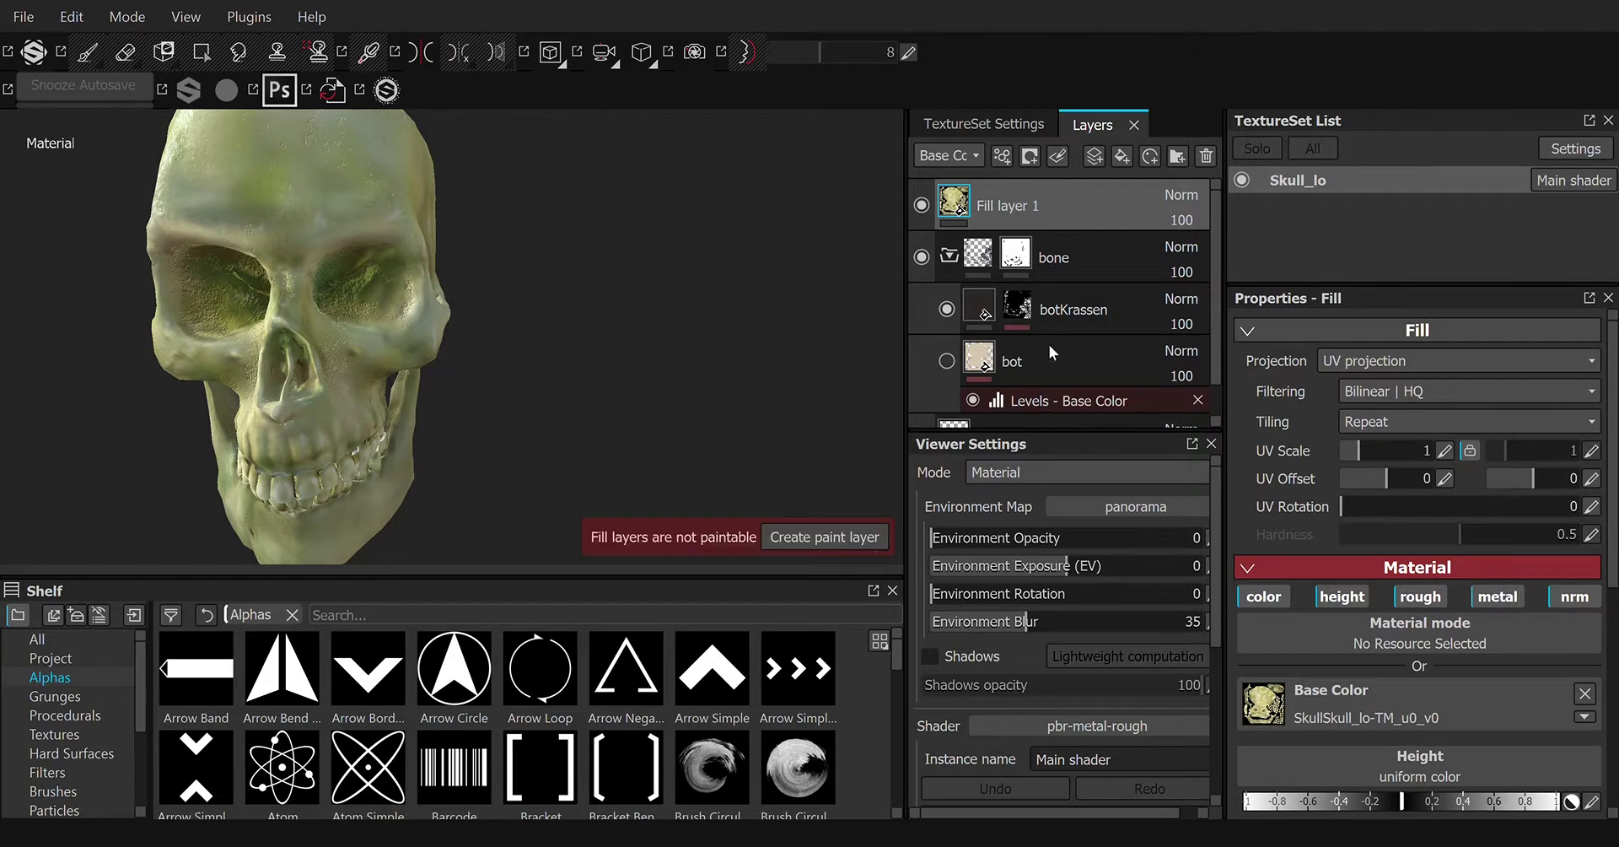